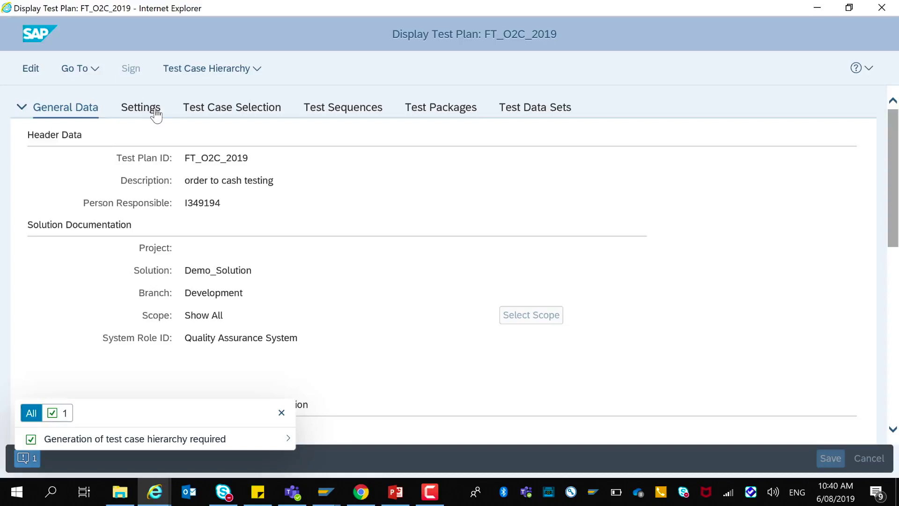
# Open the test plan's test case selection for editing and generate the test case hierarchy from solution documentation
pyautogui.click(216, 111)
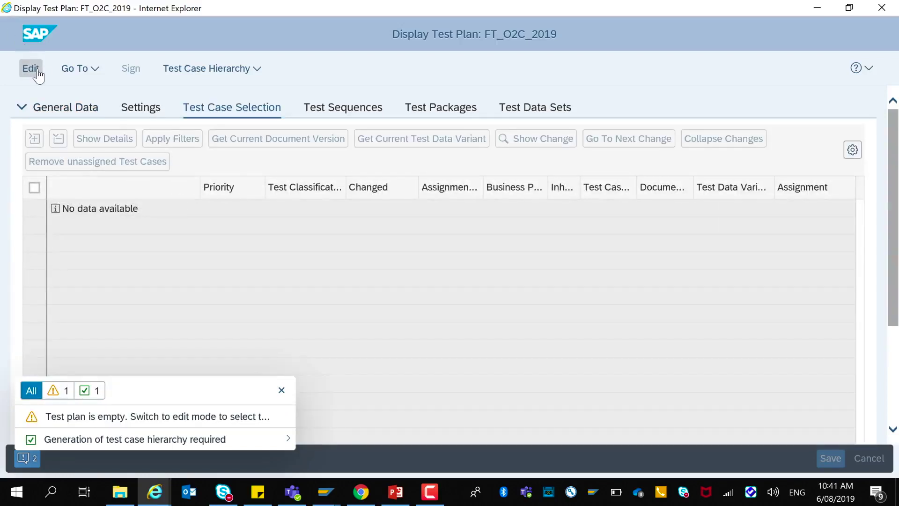
pyautogui.click(38, 71)
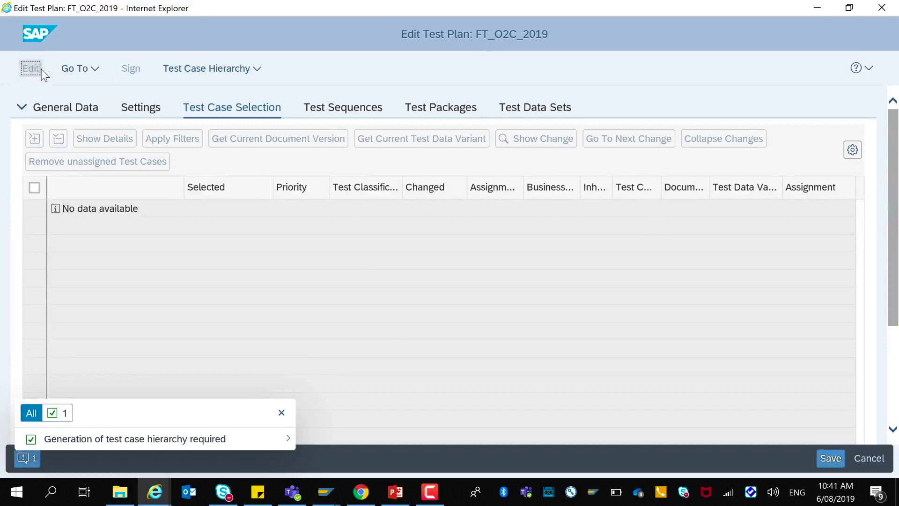
pyautogui.click(253, 75)
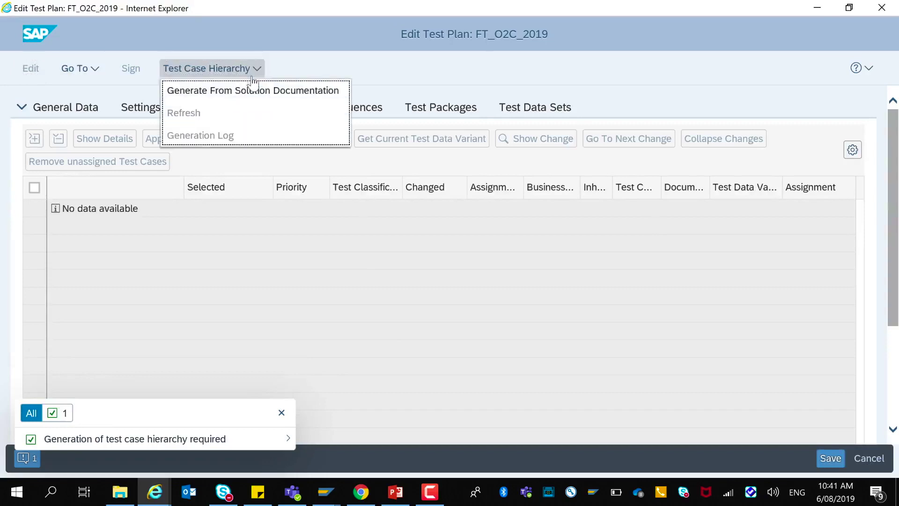
pyautogui.click(253, 91)
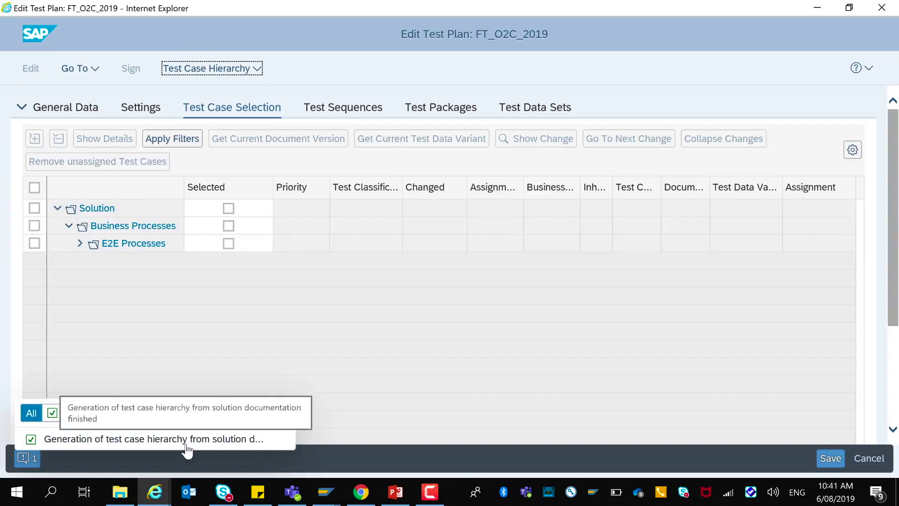
# Expand the whole hierarchy, include all four test cases under the Direct Sales process in the test plan, and save it
pyautogui.click(37, 190)
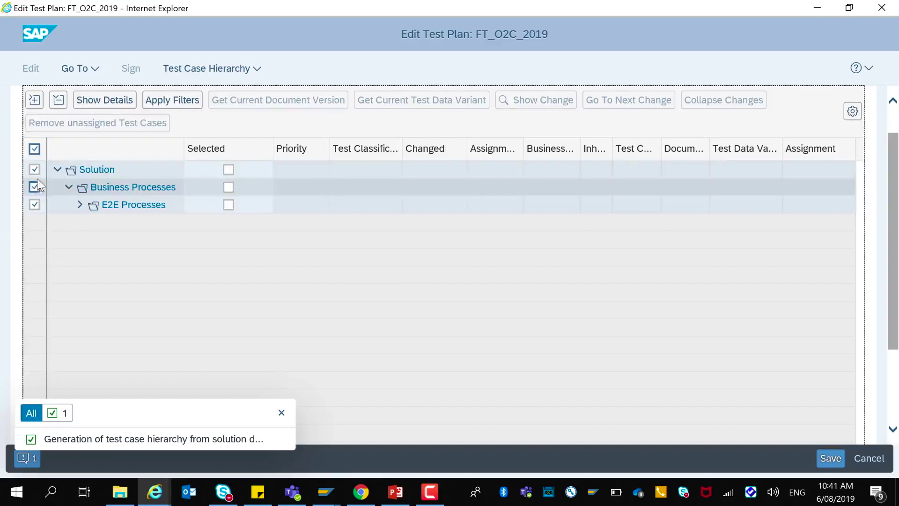
pyautogui.click(34, 101)
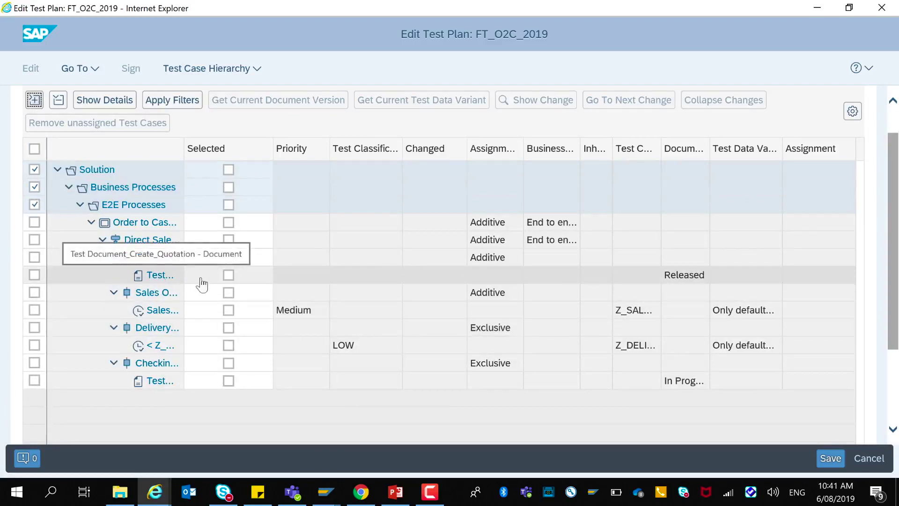
pyautogui.click(228, 275)
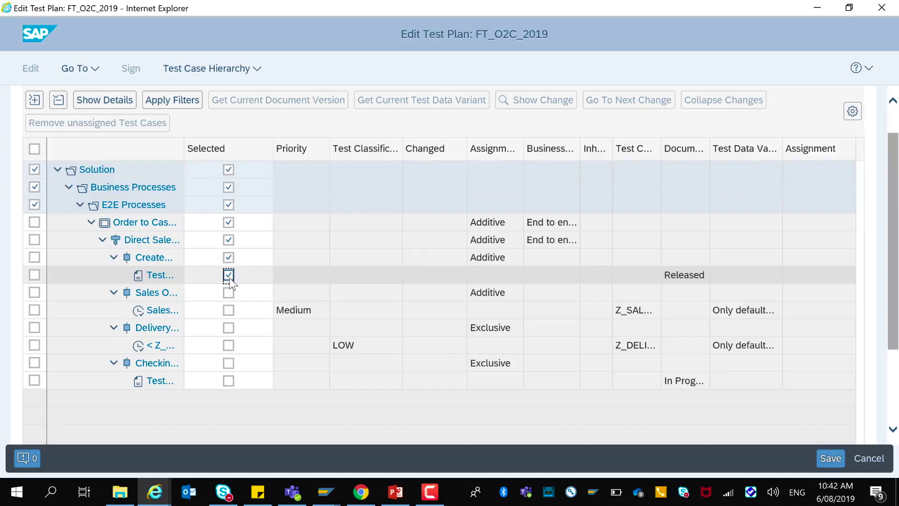
pyautogui.click(228, 310)
pyautogui.click(228, 345)
pyautogui.click(229, 381)
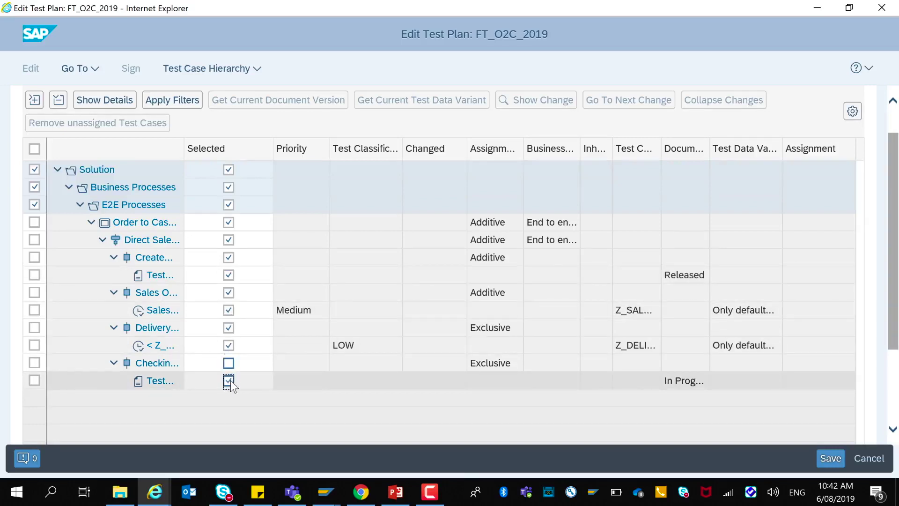
pyautogui.click(832, 459)
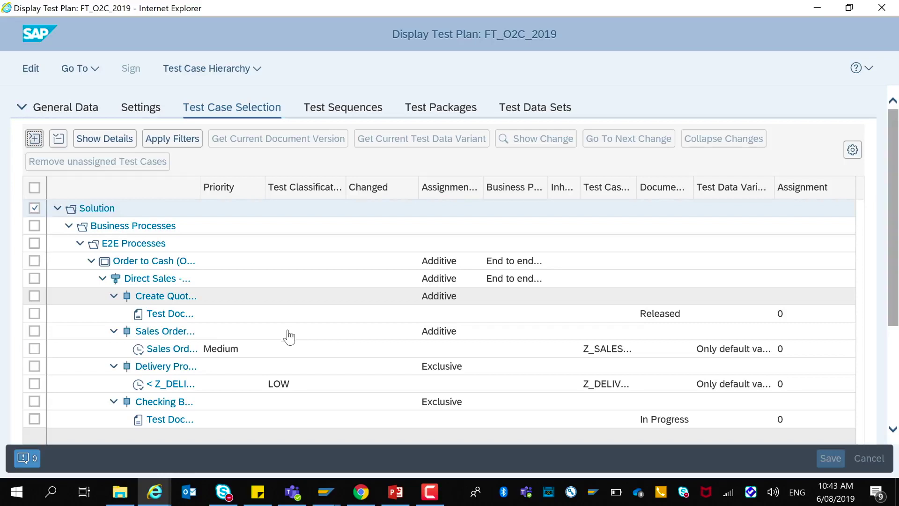
# Create a new test sequence in the plan with ID Test_Seq_1 and description "Test sequence"
pyautogui.click(358, 113)
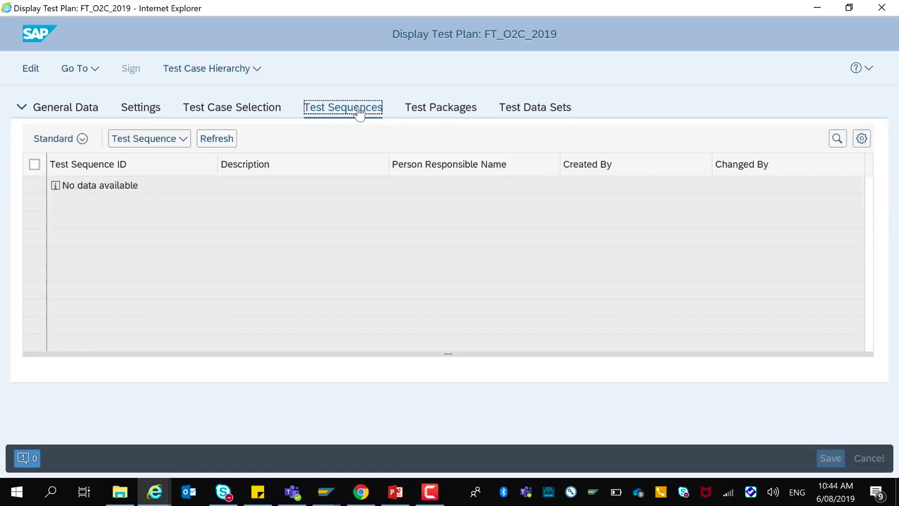
pyautogui.press('Tab')
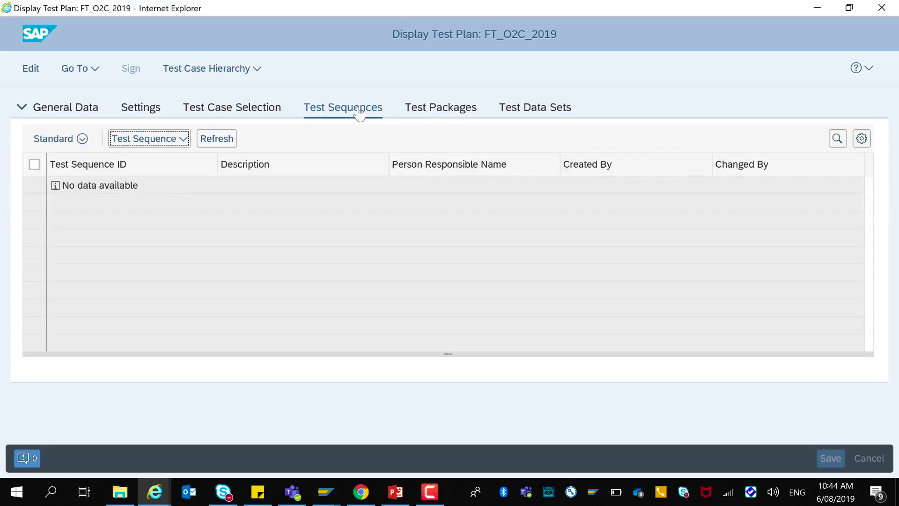
pyautogui.click(159, 141)
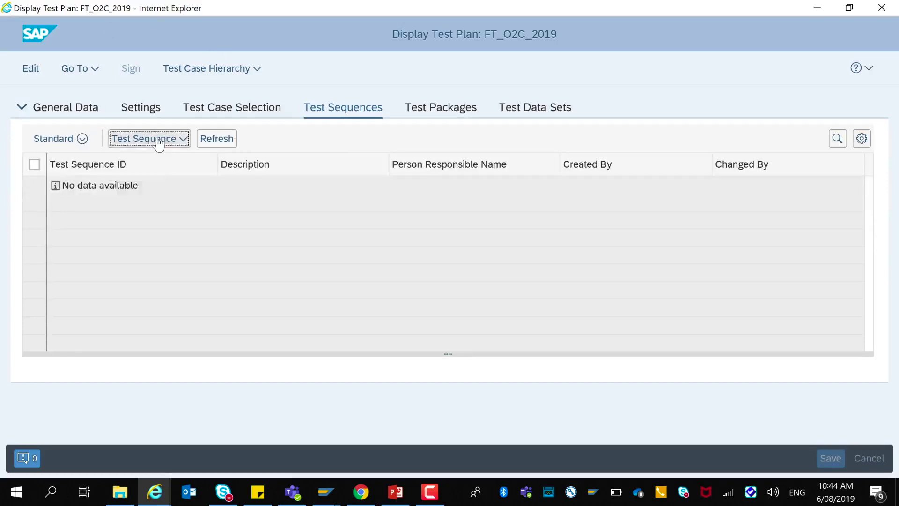
pyautogui.click(146, 159)
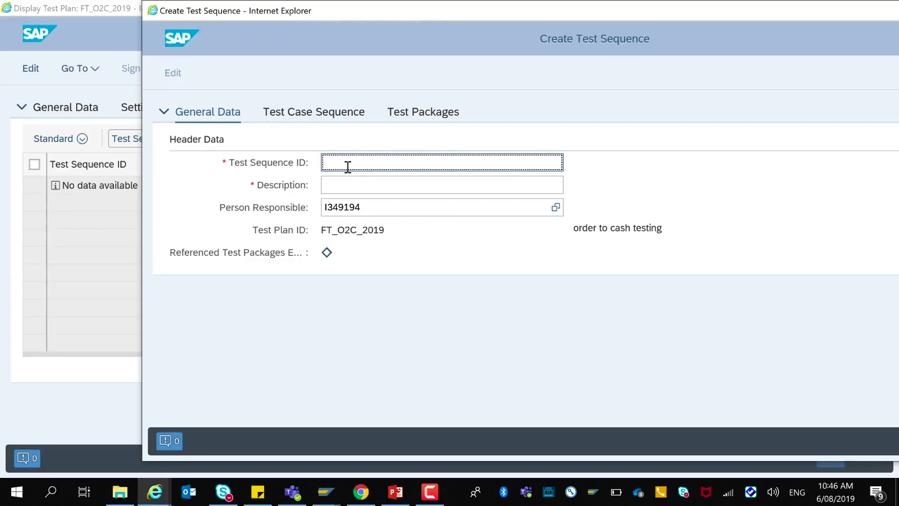
pyautogui.write('Test_Seq_1')
pyautogui.press('Tab')
pyautogui.write('Test sequence')
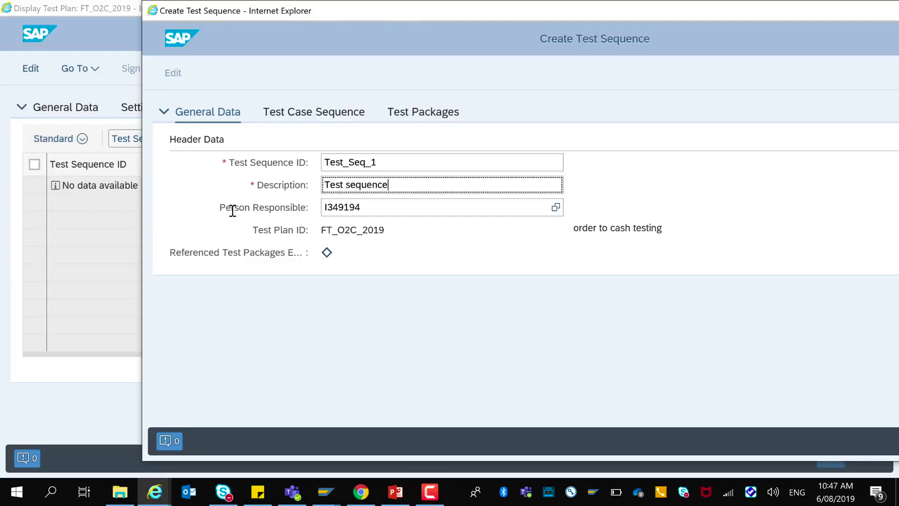
# Expand the sequence's test case hierarchy and include the Test Document_Create_Quotation and Sales Order Entry test cases
pyautogui.click(320, 117)
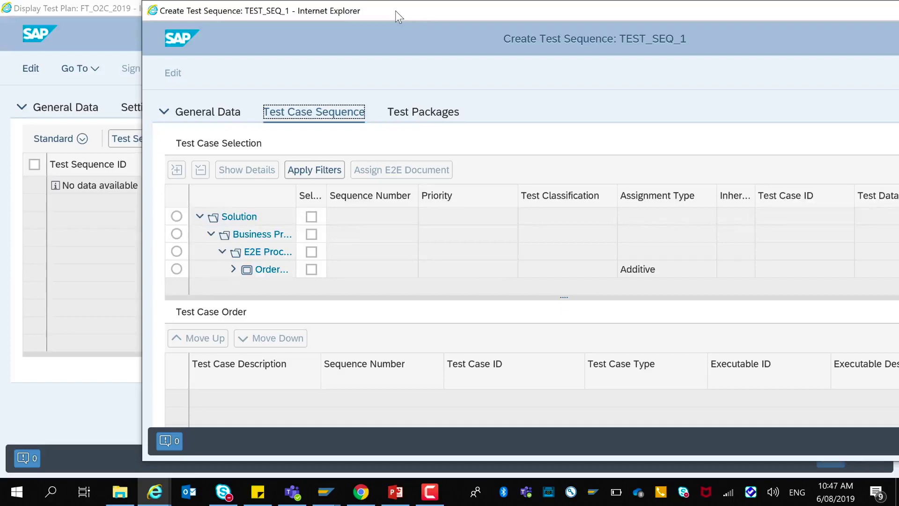
pyautogui.click(233, 269)
pyautogui.doubleClick(383, 14)
pyautogui.click(34, 212)
pyautogui.moveTo(861, 217); pyautogui.dragTo(861, 242)
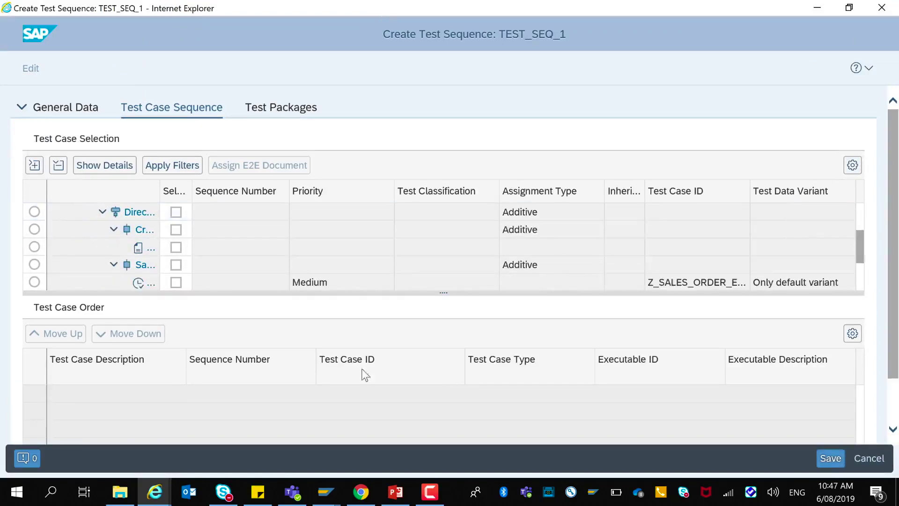
pyautogui.click(176, 247)
pyautogui.click(176, 281)
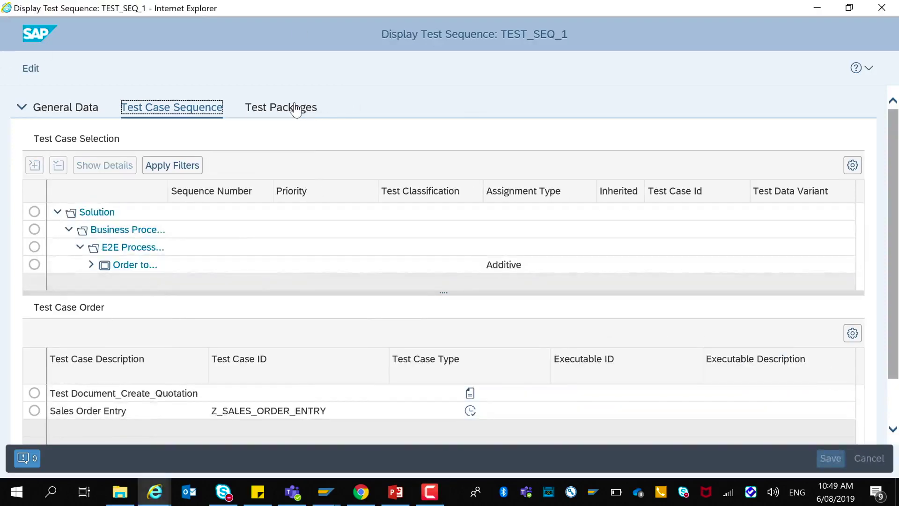
# Start a new test package from test sequence TEST_SEQ_1, created as a reference
pyautogui.click(295, 108)
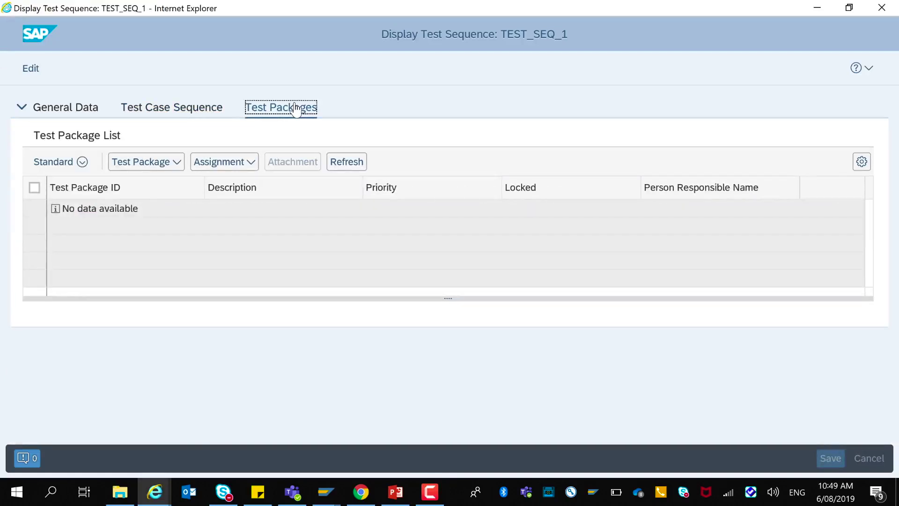
pyautogui.click(180, 164)
pyautogui.click(176, 183)
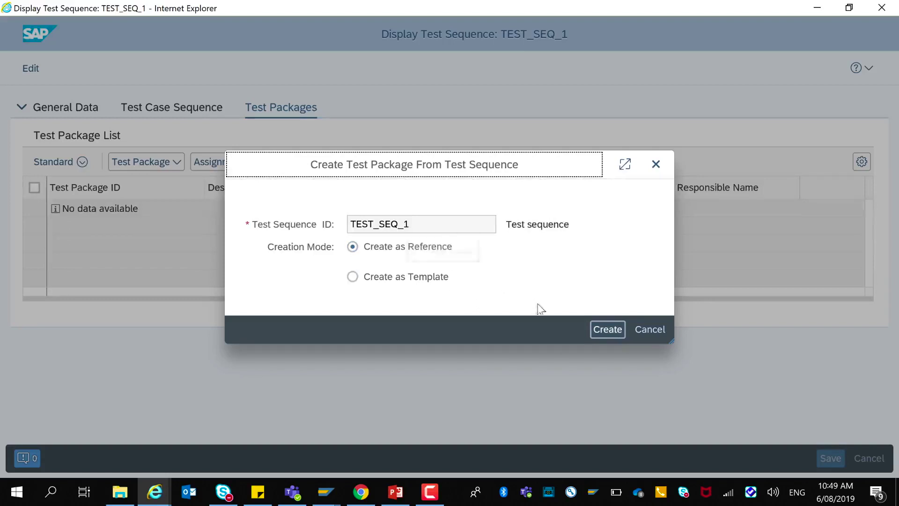
pyautogui.click(618, 333)
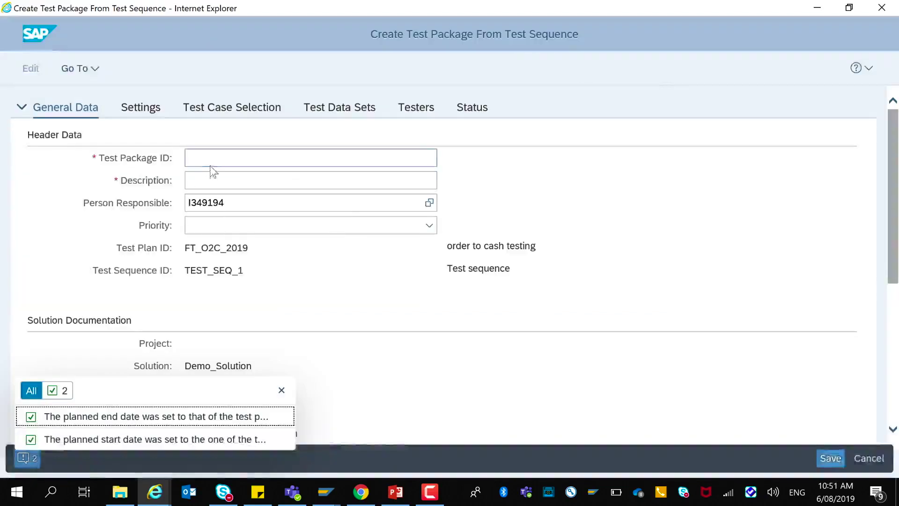
# Fill in the test package header with ID Test_package_1, description "Test package" and priority Medium
pyautogui.click(215, 158)
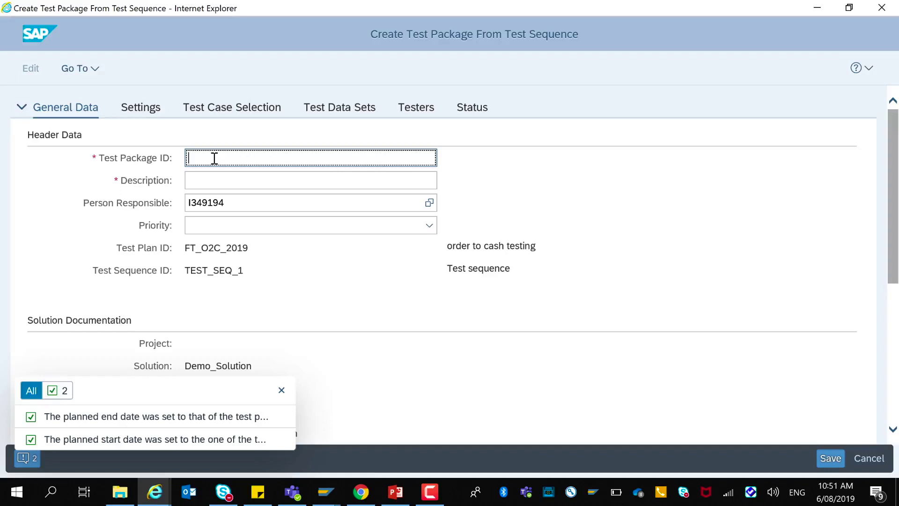
pyautogui.write('Test')
pyautogui.write('_package_1')
pyautogui.click(223, 176)
pyautogui.write('Test package')
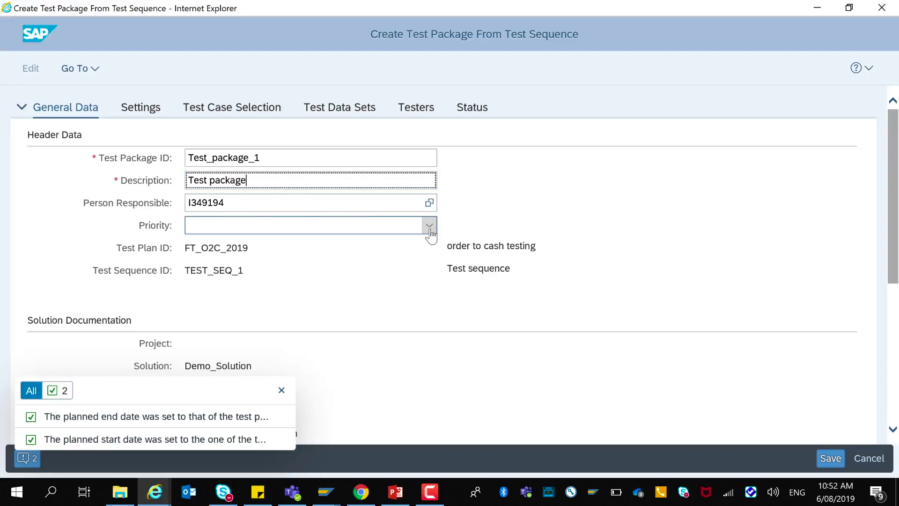
pyautogui.click(430, 227)
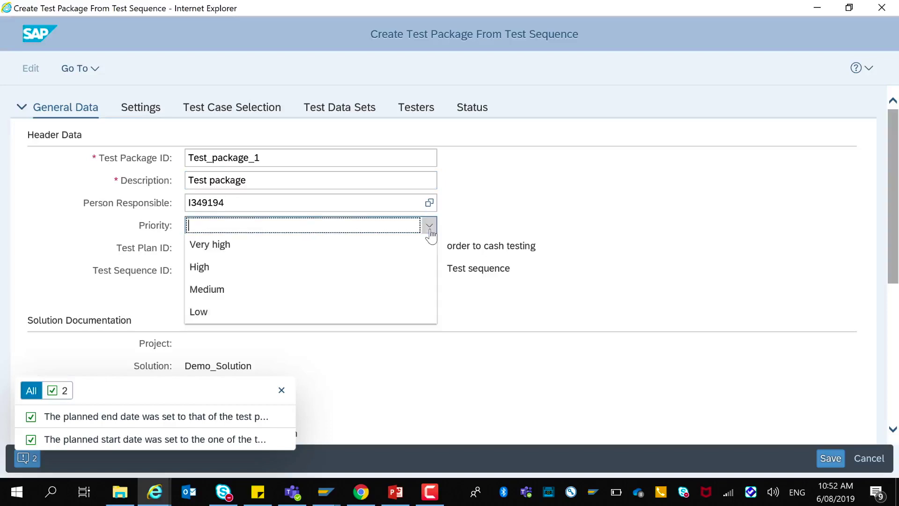
pyautogui.click(395, 290)
# Review the test package's solution documentation, system landscape and planning settings
pyautogui.scroll(-5, 458, 315)
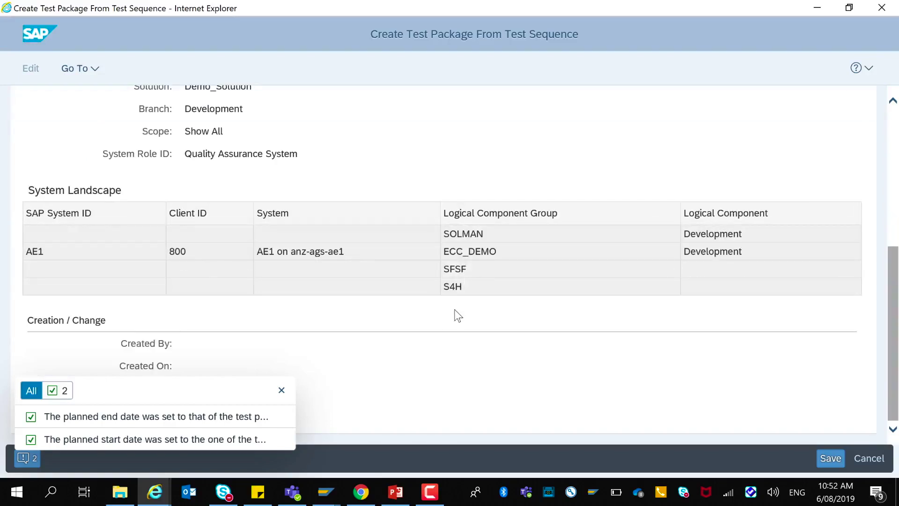
pyautogui.scroll(3, 458, 315)
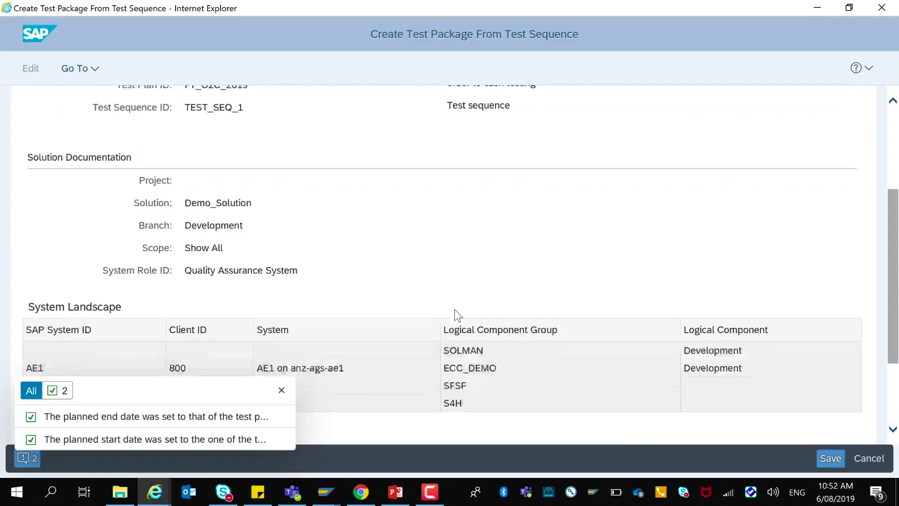
pyautogui.scroll(-3, 458, 315)
pyautogui.scroll(7, 458, 315)
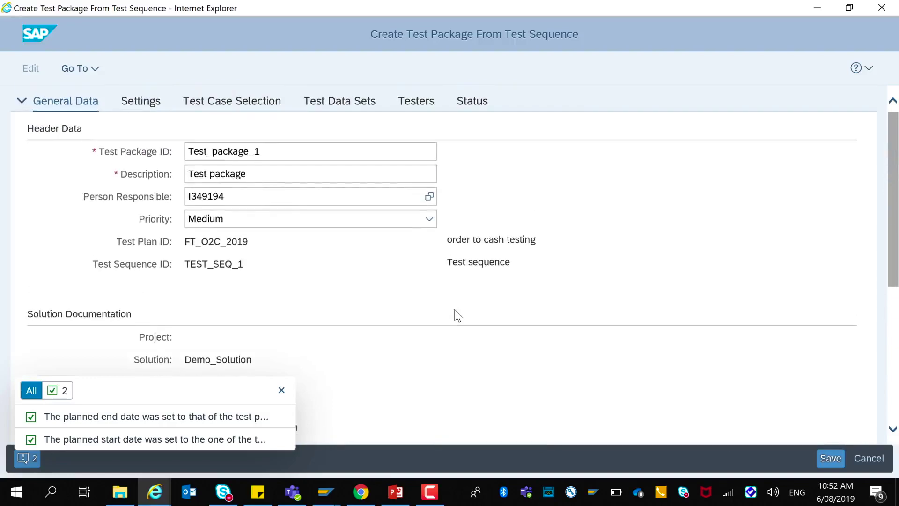
pyautogui.click(145, 115)
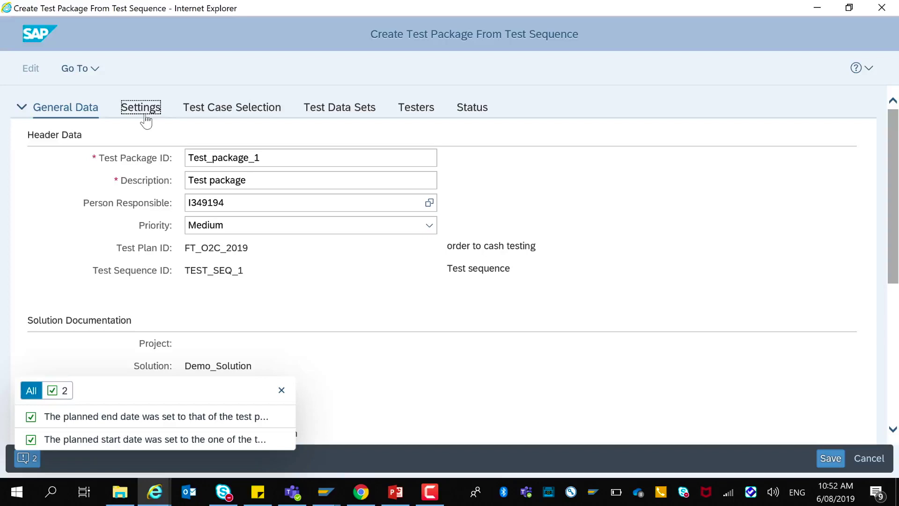
pyautogui.scroll(-1, 396, 344)
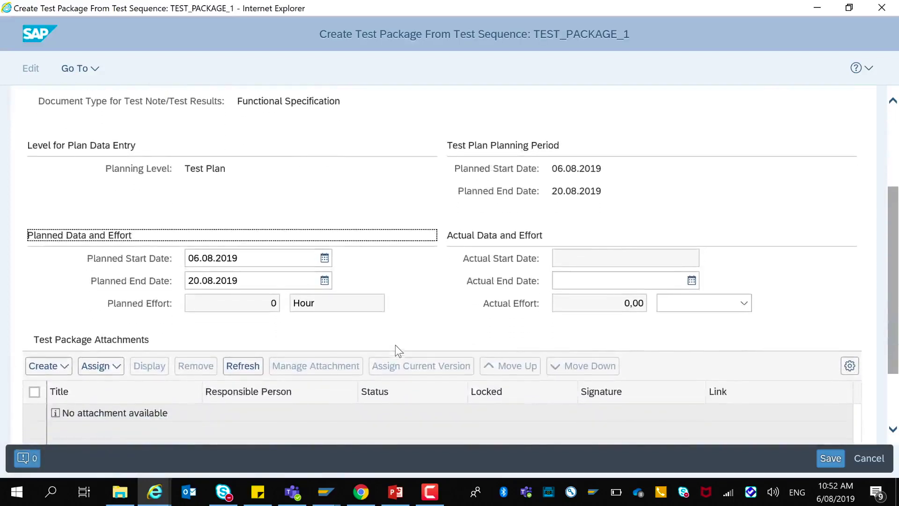
pyautogui.scroll(5, 396, 345)
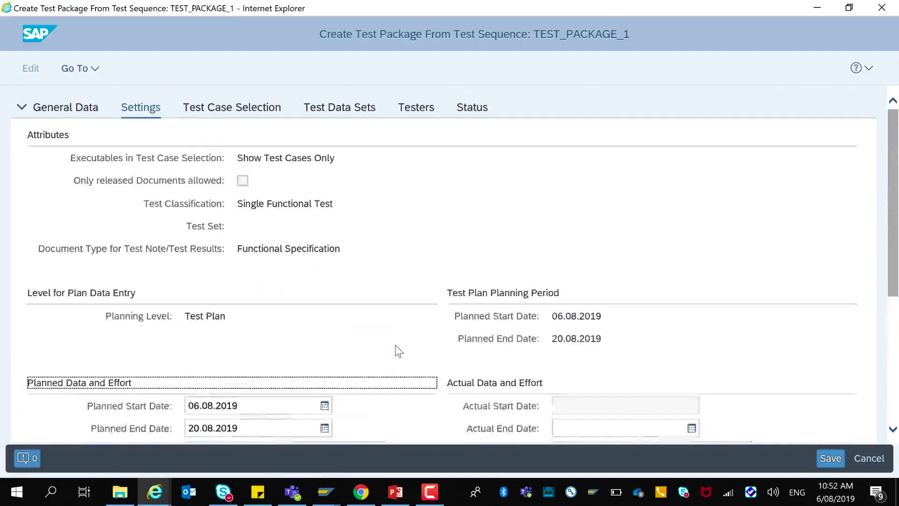
# Expand the test package's full test case hierarchy and examine the sequence numbers of its test cases
pyautogui.click(228, 110)
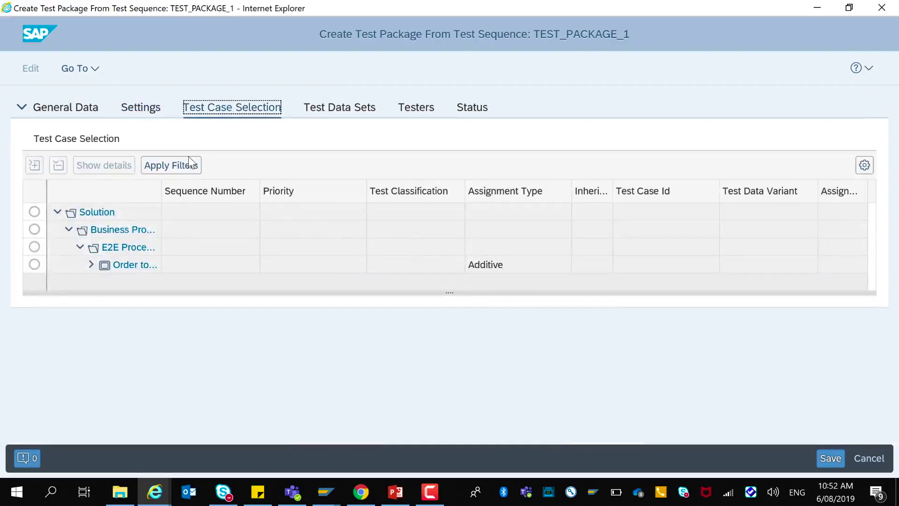
pyautogui.click(34, 212)
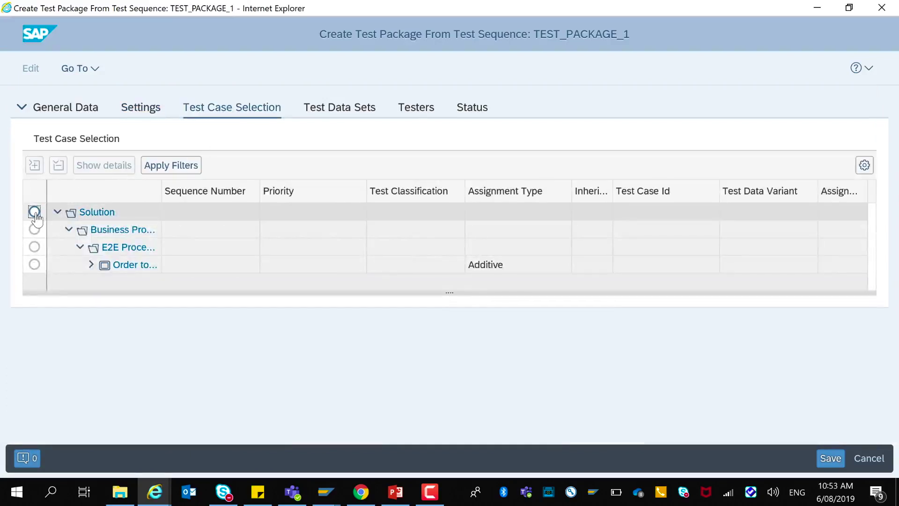
pyautogui.click(34, 165)
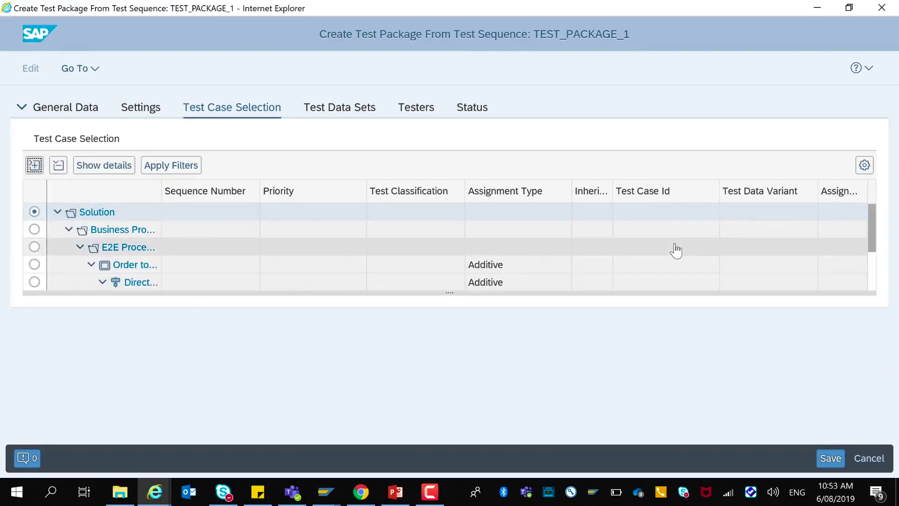
pyautogui.scroll(-3, 679, 250)
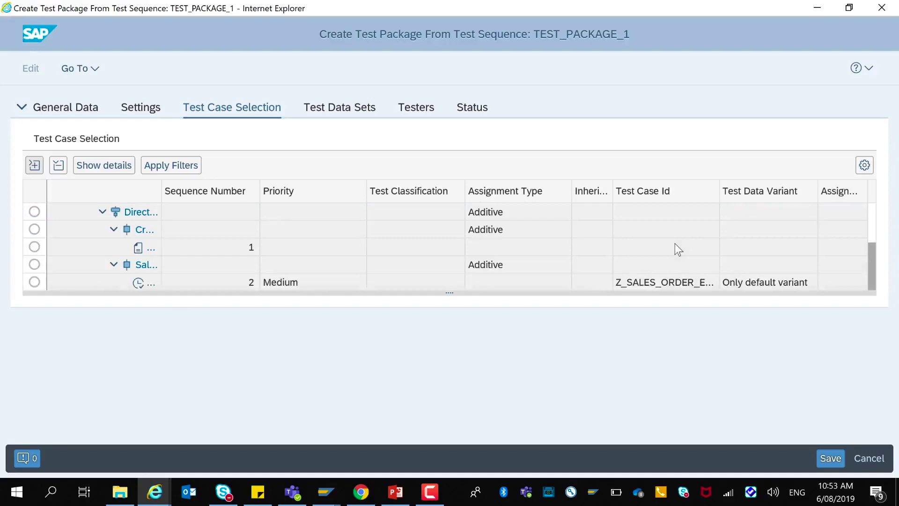
pyautogui.click(105, 265)
pyautogui.press('Up')
pyautogui.press('Up')
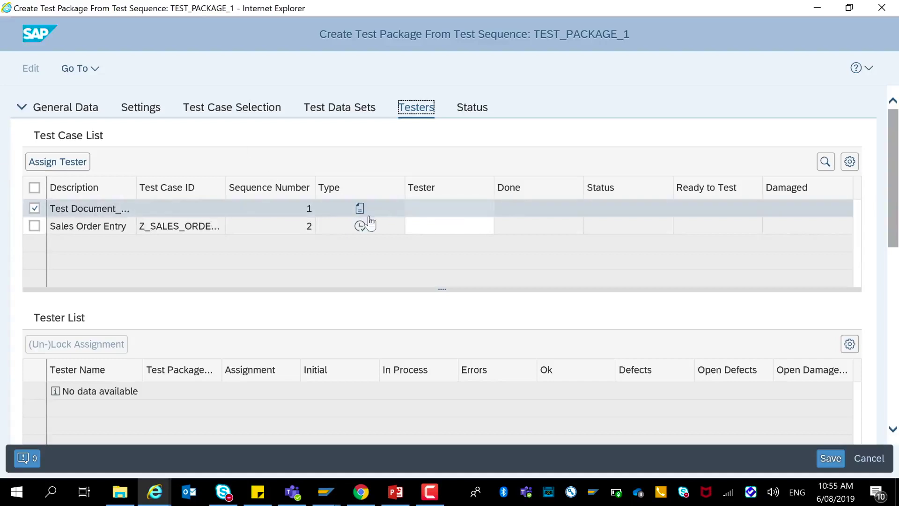
# Open the tester search for the test document with sequence number 1 in the test case list
pyautogui.moveTo(438, 215)
pyautogui.click(501, 209)
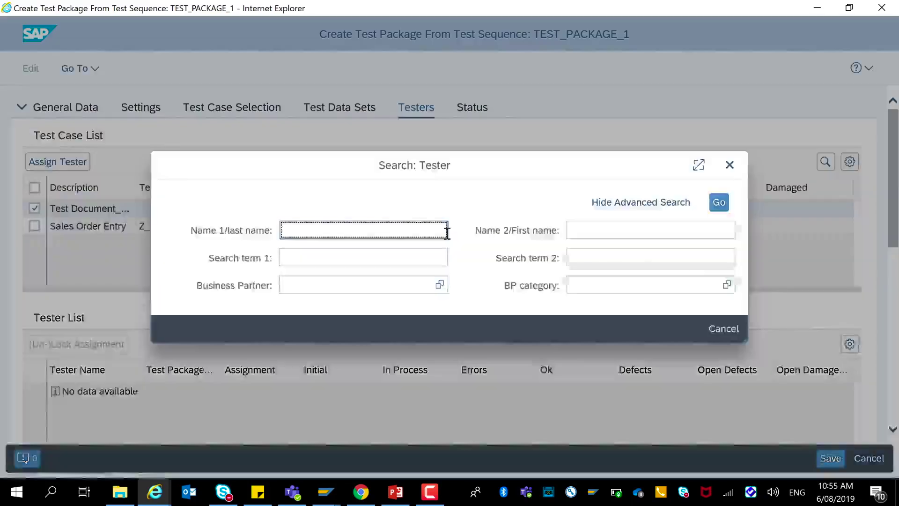
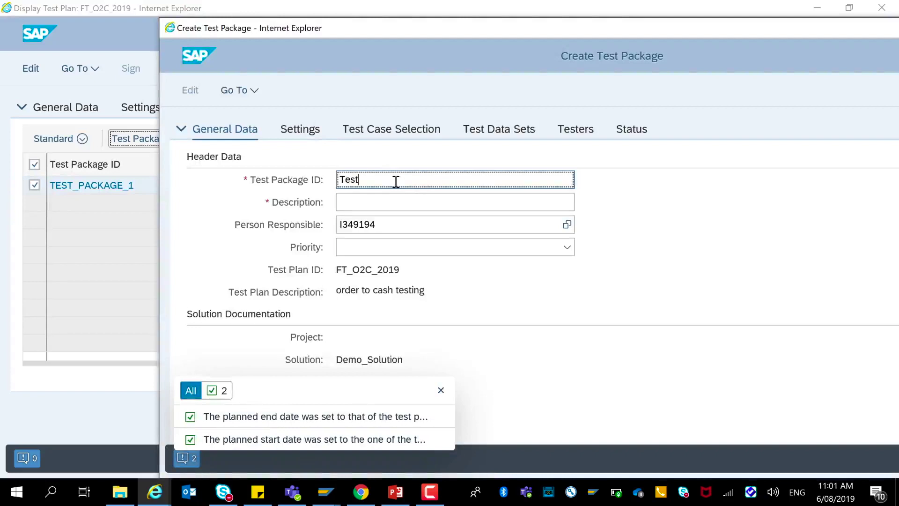
# Fill in the new test package header with ID Test_package_2, description "Test package 2" and priority Medium
pyautogui.write('_2')
pyautogui.click(398, 206)
pyautogui.write('Test package 2')
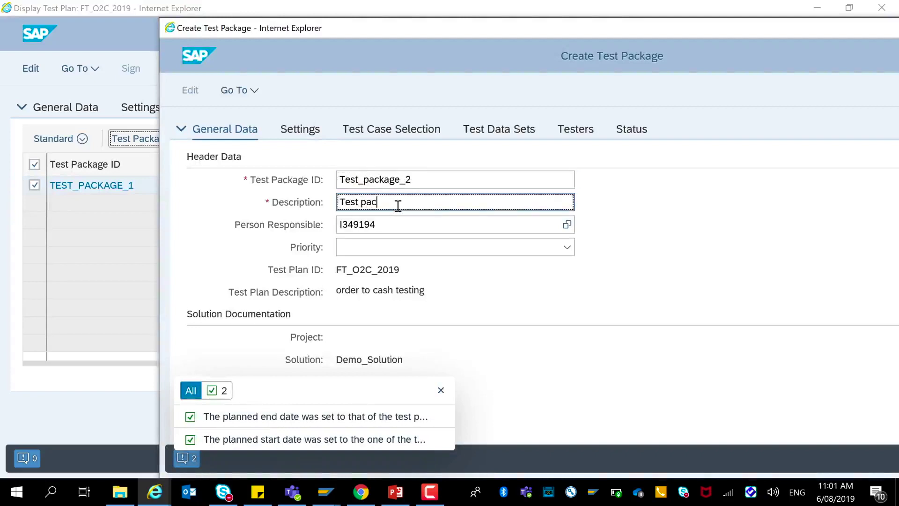
pyautogui.click(567, 247)
pyautogui.click(535, 308)
# Select the delivery processing test case and the last test document in the hierarchy for the test package
pyautogui.click(369, 133)
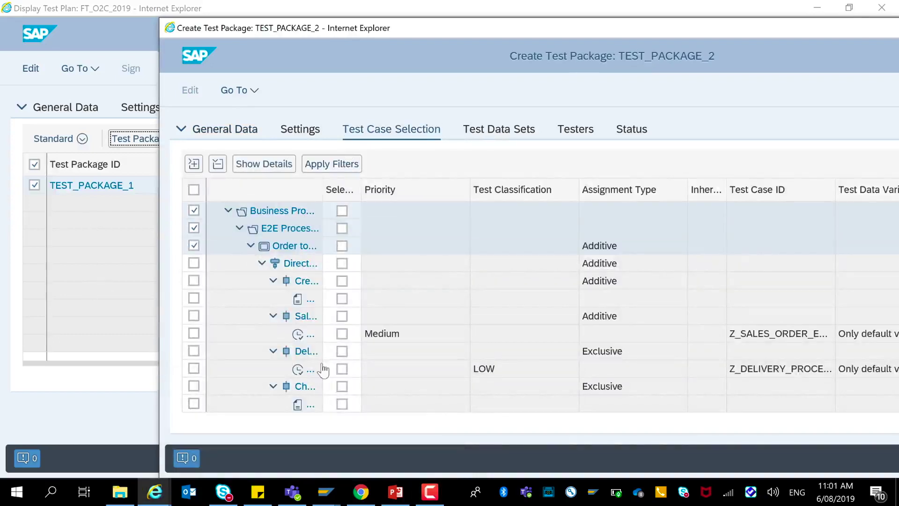
pyautogui.click(346, 371)
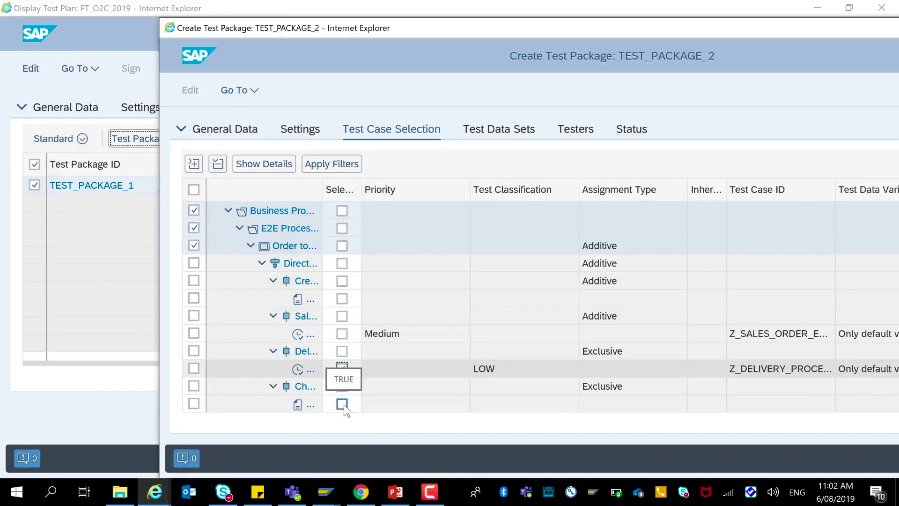
pyautogui.click(343, 405)
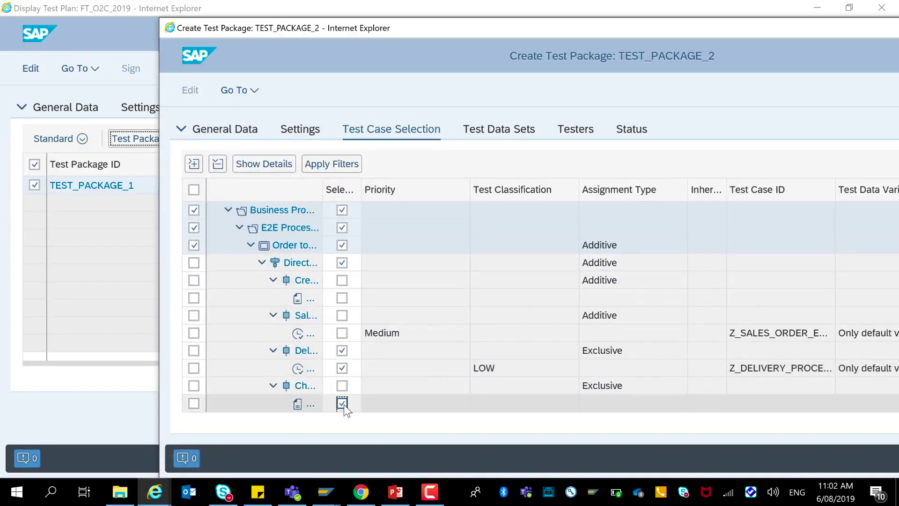
# Assign a tester to the test package by searching users by first name and choosing the matching business partner
pyautogui.click(589, 129)
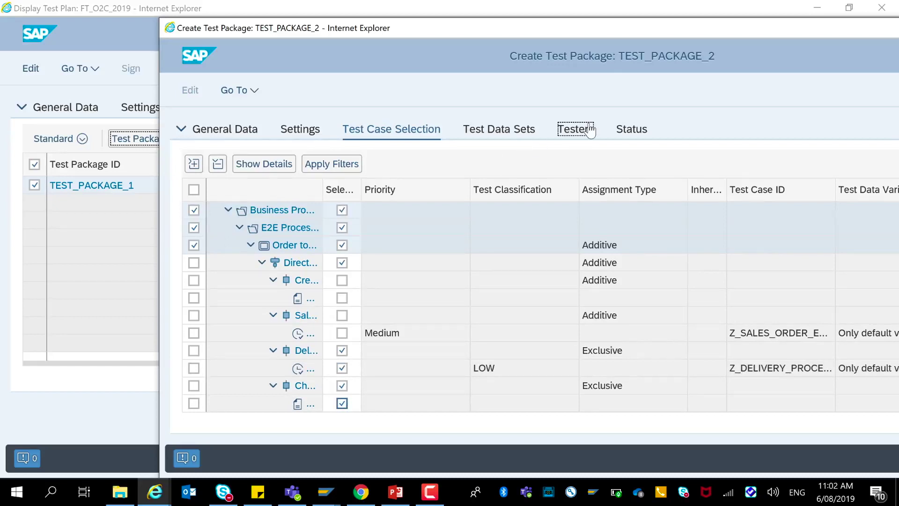
pyautogui.click(317, 189)
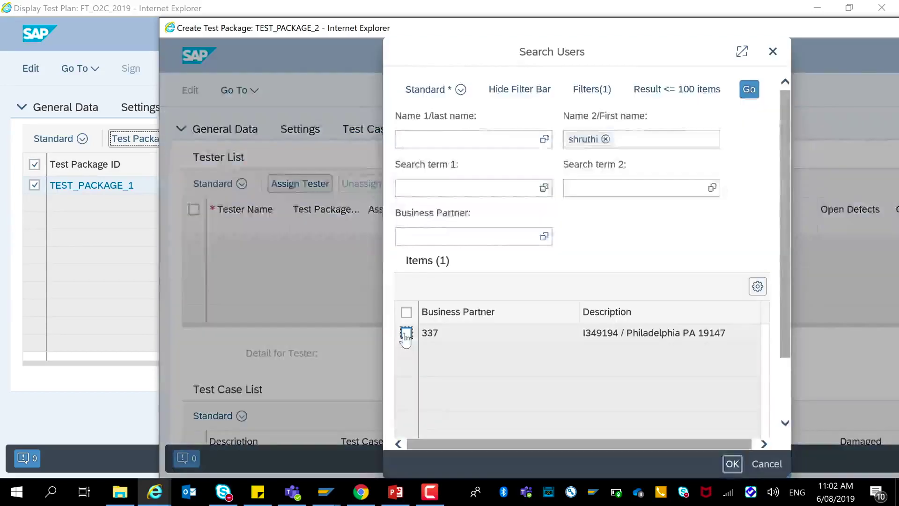
pyautogui.click(407, 333)
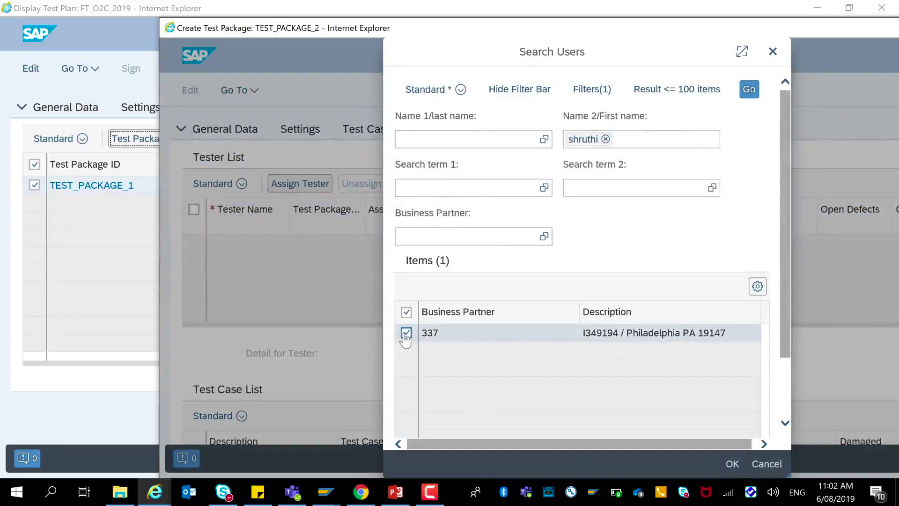
pyautogui.click(736, 464)
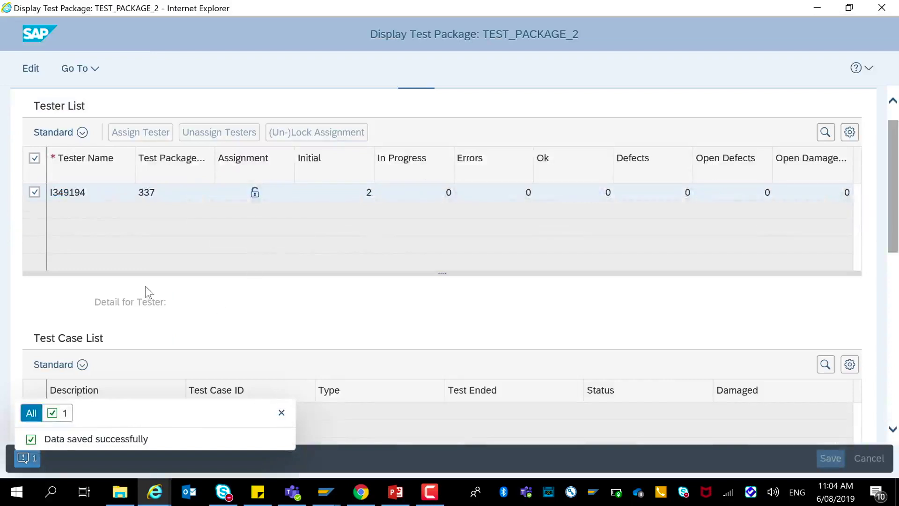
# Review the tester assignment and the test case statuses of TEST_PACKAGE_2
pyautogui.click(208, 346)
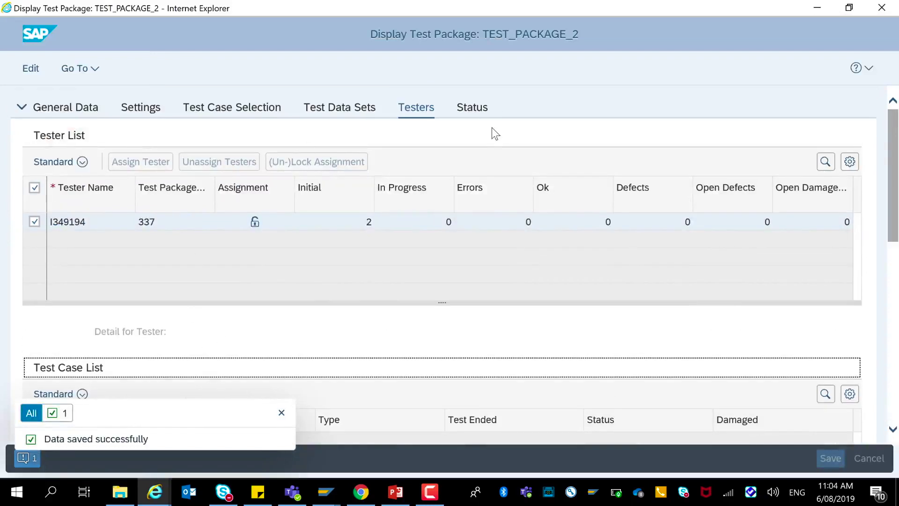
pyautogui.click(473, 112)
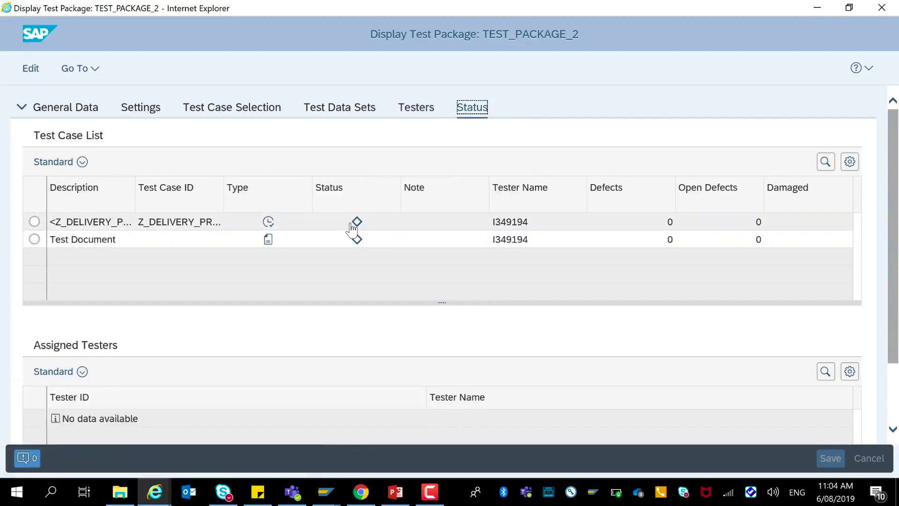
pyautogui.moveTo(359, 227)
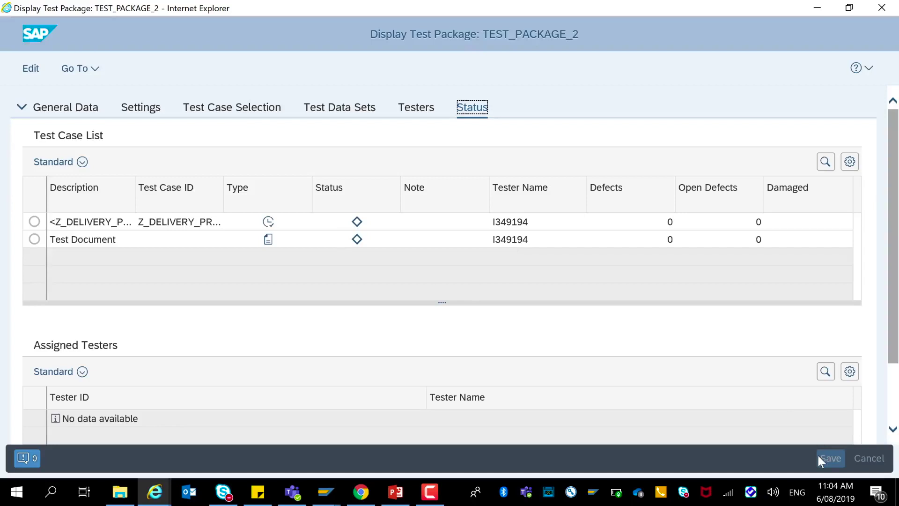
# Close the TEST_PACKAGE_2 window and refresh the test package list of test plan FT_O2C_2019
pyautogui.click(880, 14)
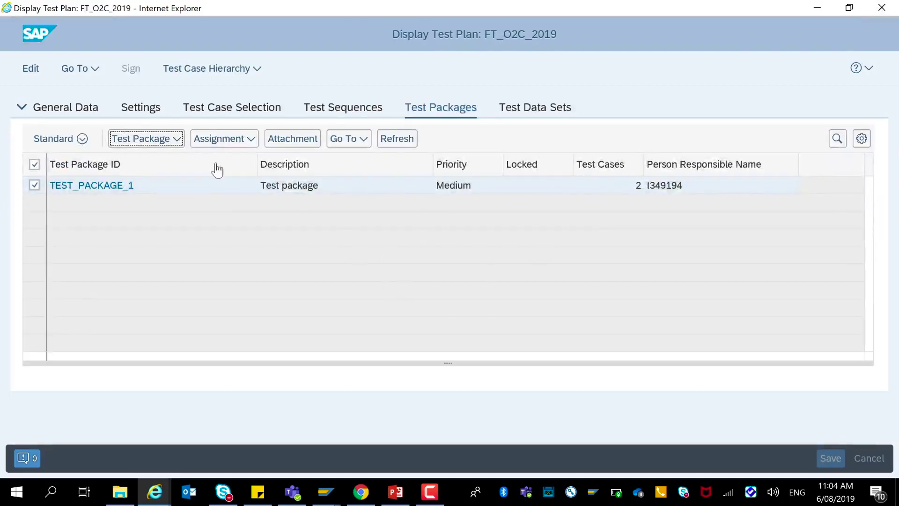
pyautogui.click(395, 141)
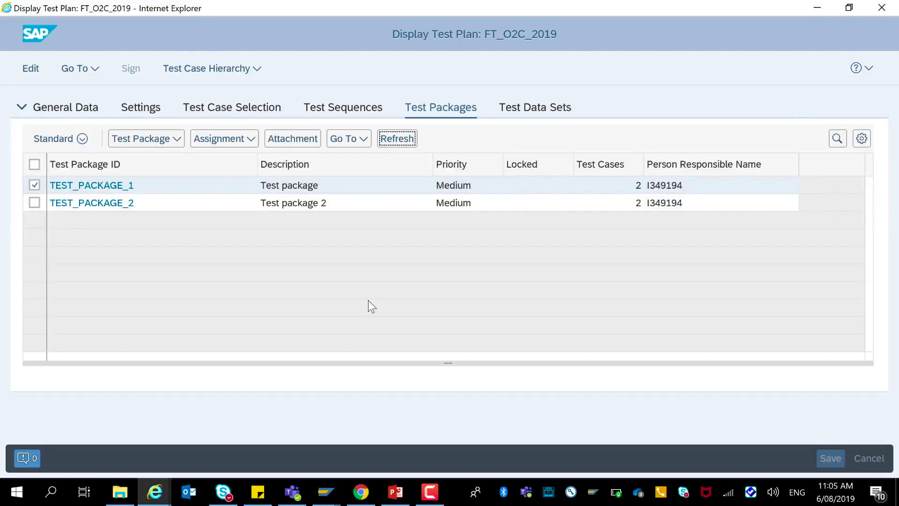
# Switch to the Test Plan Management window and review the test package and test sequence lists of FT_O2C_2019
pyautogui.hotkey('alt', 'Tab')
pyautogui.scroll(2, 163, 363)
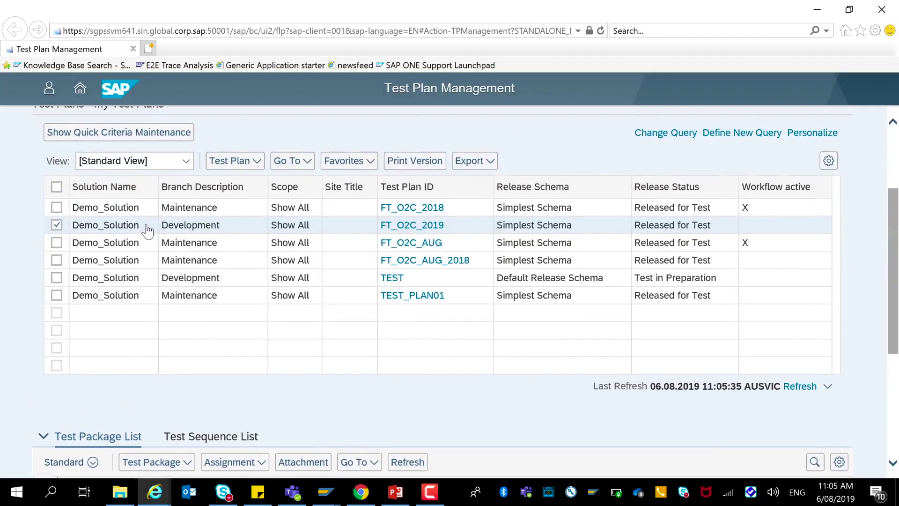
pyautogui.scroll(-3, 310, 350)
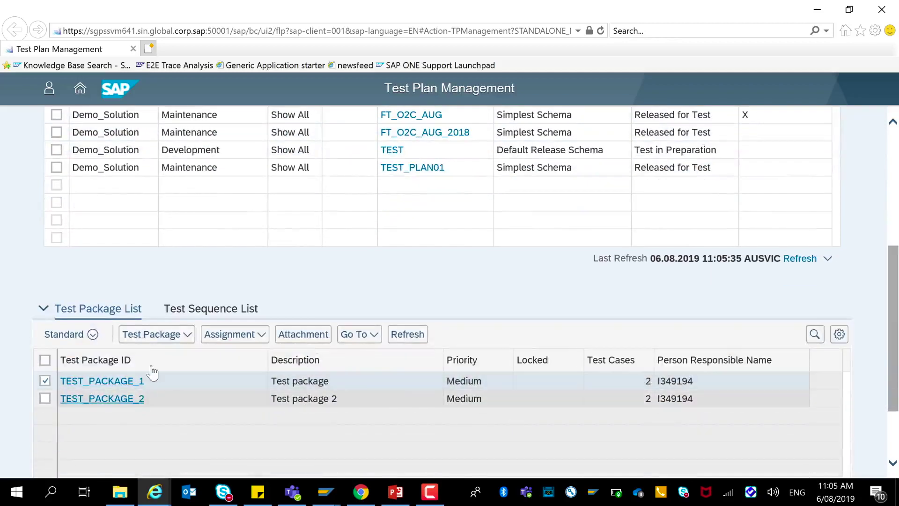
pyautogui.click(196, 312)
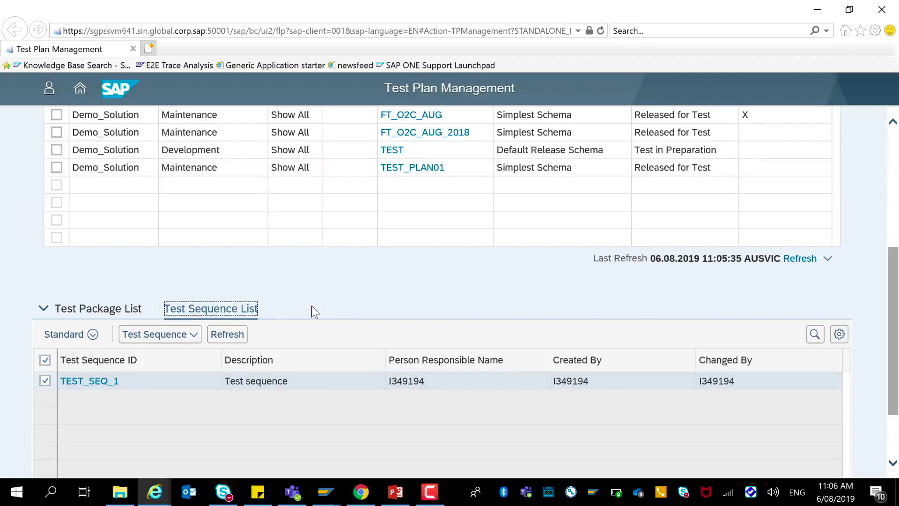
pyautogui.scroll(-2, 311, 304)
pyautogui.scroll(5, 312, 306)
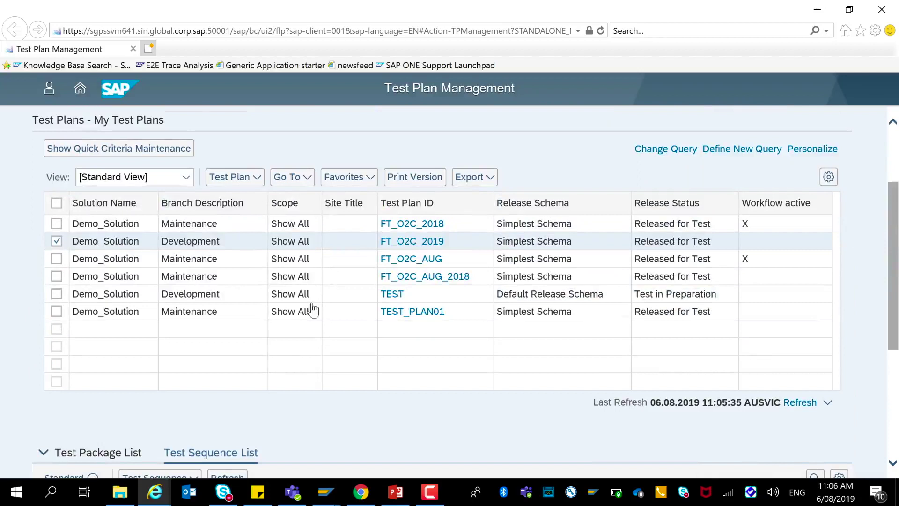
pyautogui.scroll(1, 313, 309)
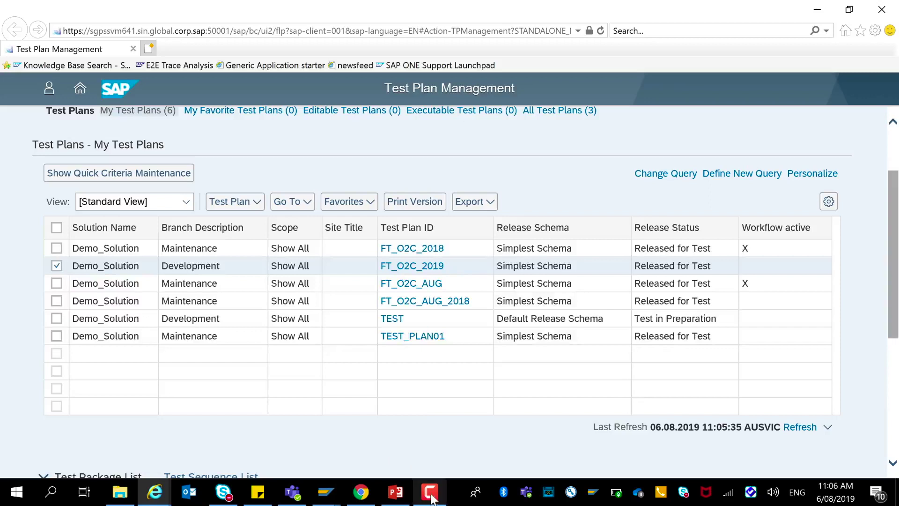
pyautogui.moveTo(430, 492)
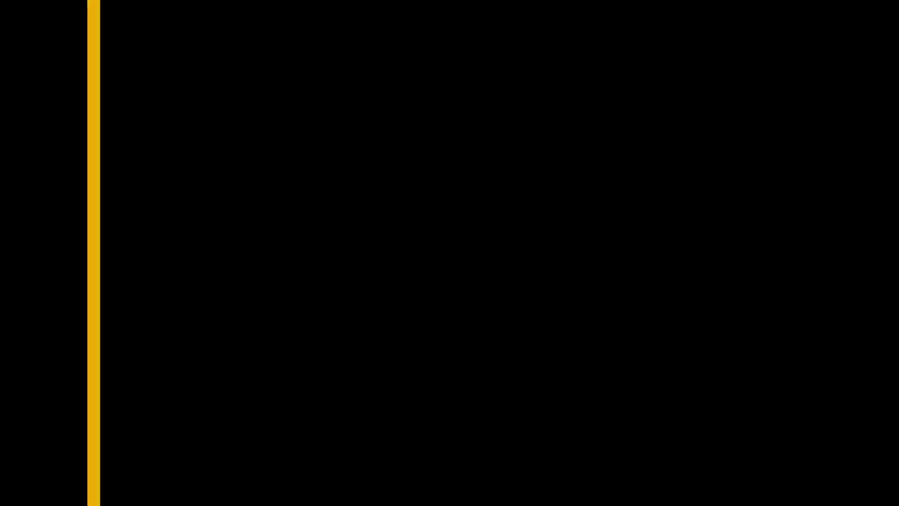